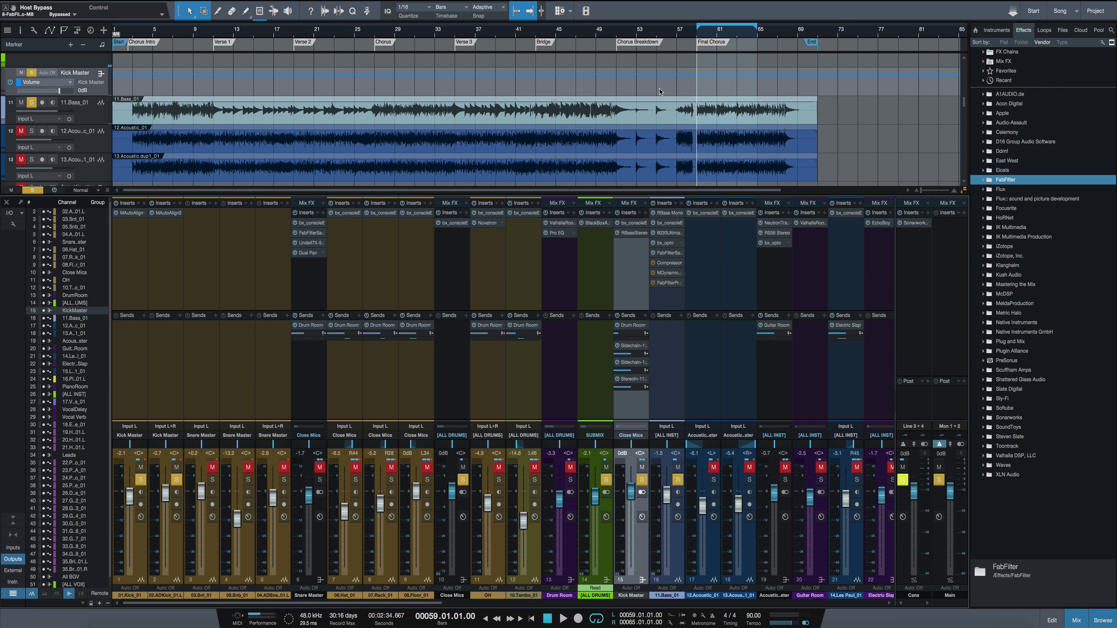
Open the 11.Bass_01 Compressor editor and move it down and right over the mixer.
{"action": "left_click", "coordinate": [661, 263]}
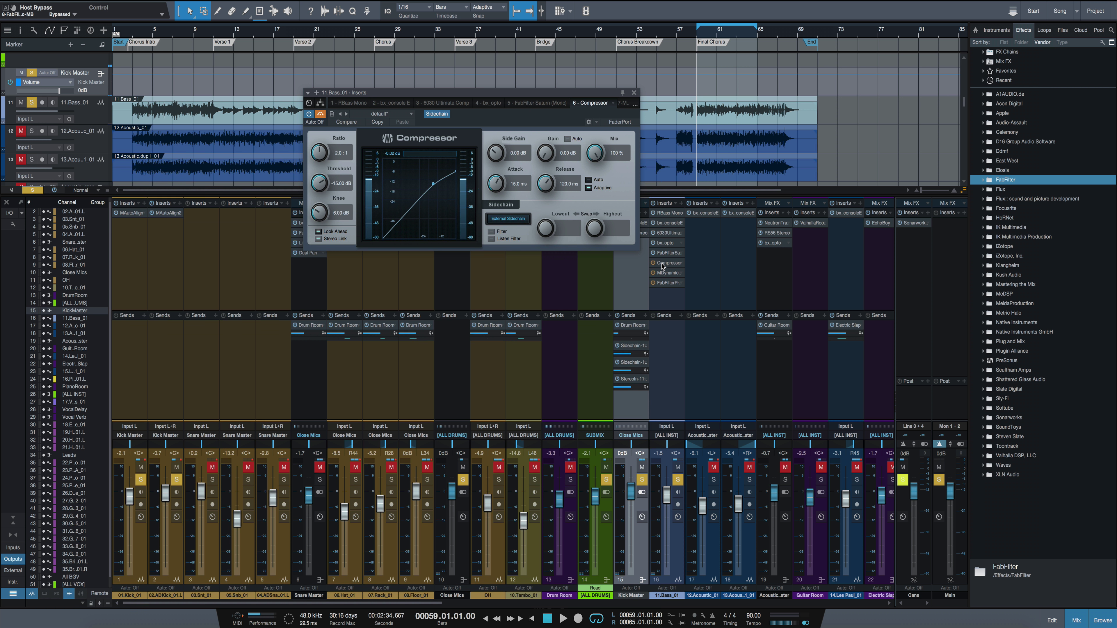
{"action": "left_click_drag", "start_coordinate": [466, 96], "coordinate": [489, 195]}
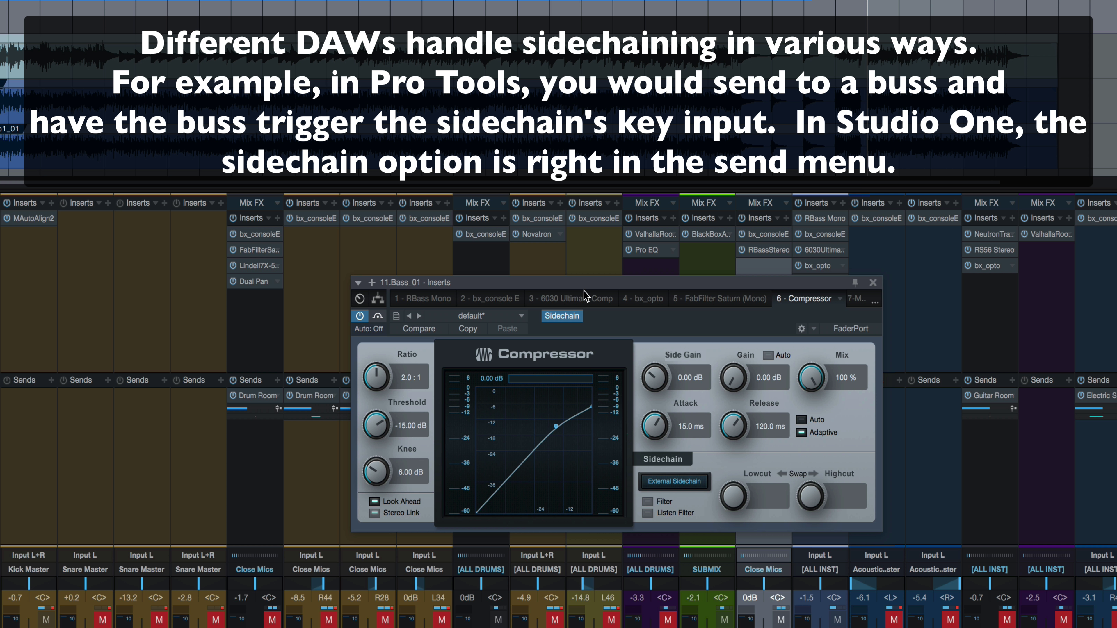
Shift the plugin window left, bypass the 11.Bass_01 Compressor, and start playback.
{"action": "left_click_drag", "start_coordinate": [586, 287], "coordinate": [367, 261]}
{"action": "left_click", "coordinate": [159, 290]}
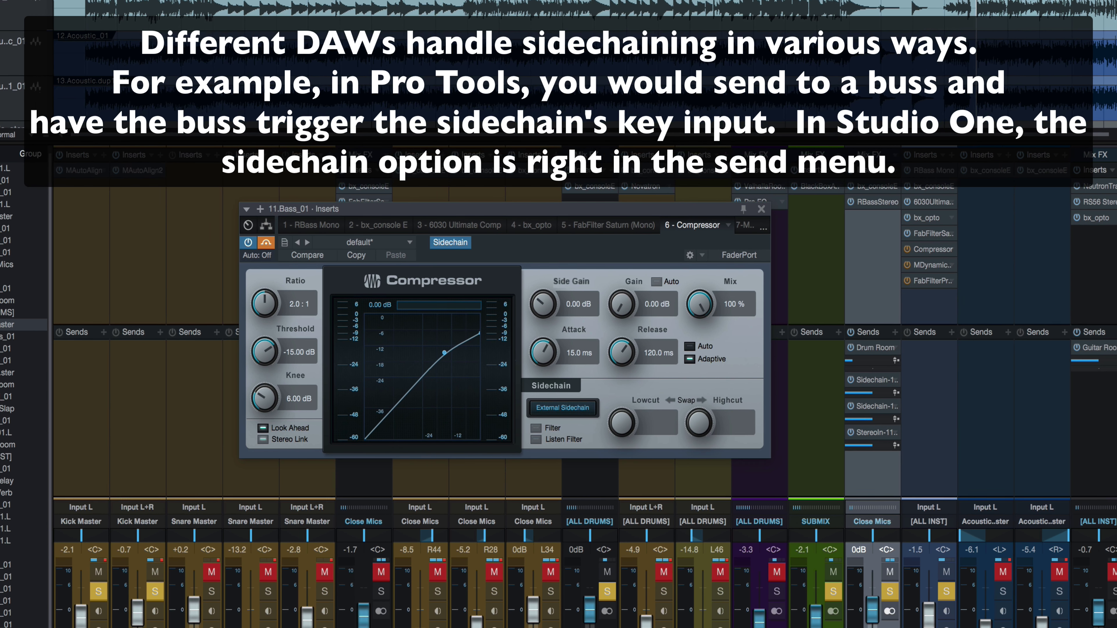
{"action": "key", "text": "space"}
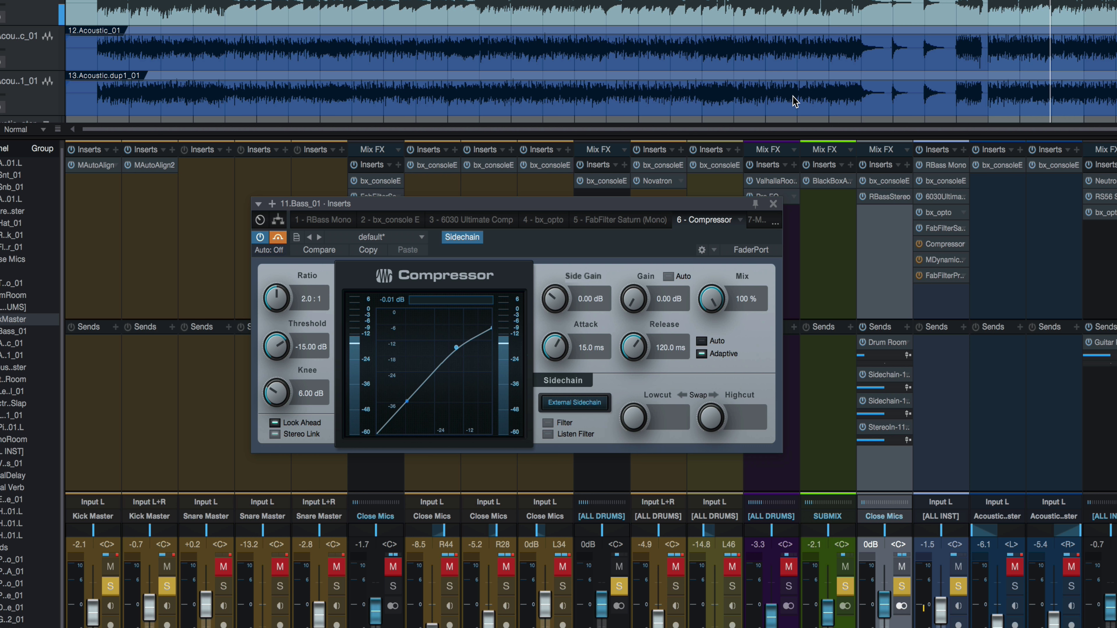
Re-engage the Compressor and set 3.6:1 ratio, -22.20 dB threshold, 0.10 ms attack, 16.0 ms release while listening.
{"action": "key", "text": "space"}
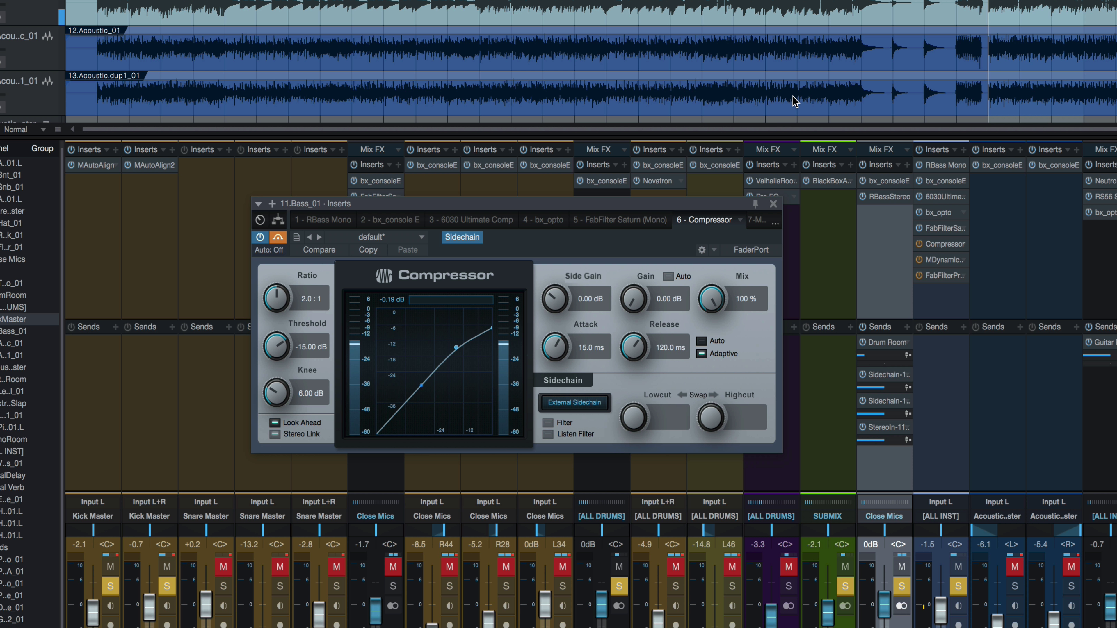
{"action": "left_click", "coordinate": [277, 236]}
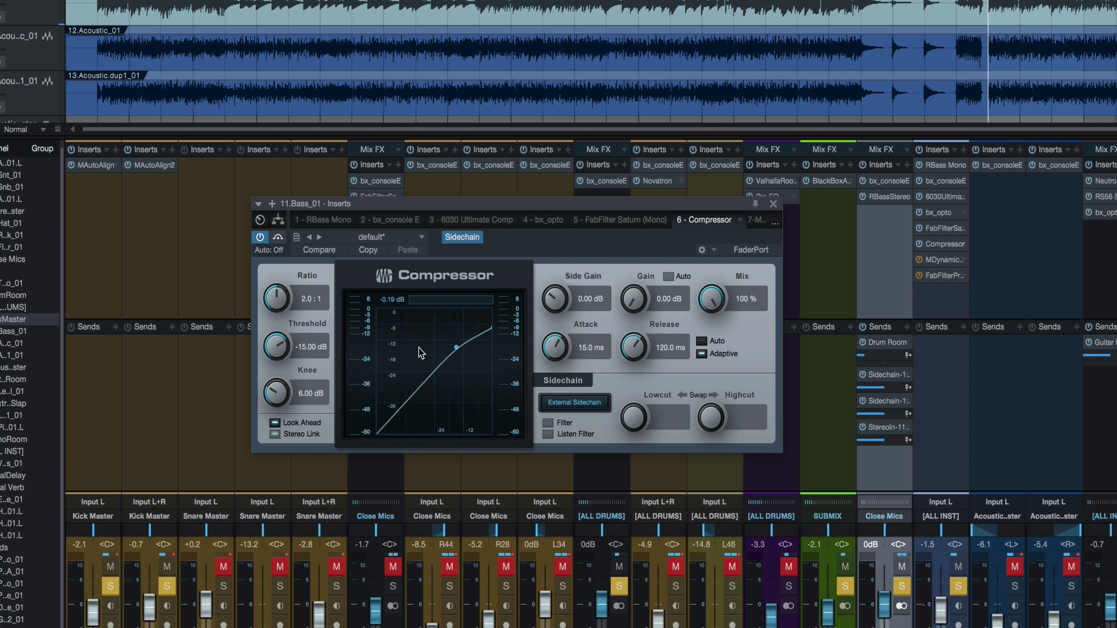
{"action": "left_click_drag", "start_coordinate": [284, 347], "coordinate": [284, 355]}
{"action": "key", "text": "space"}
{"action": "left_click_drag", "start_coordinate": [559, 346], "coordinate": [569, 462]}
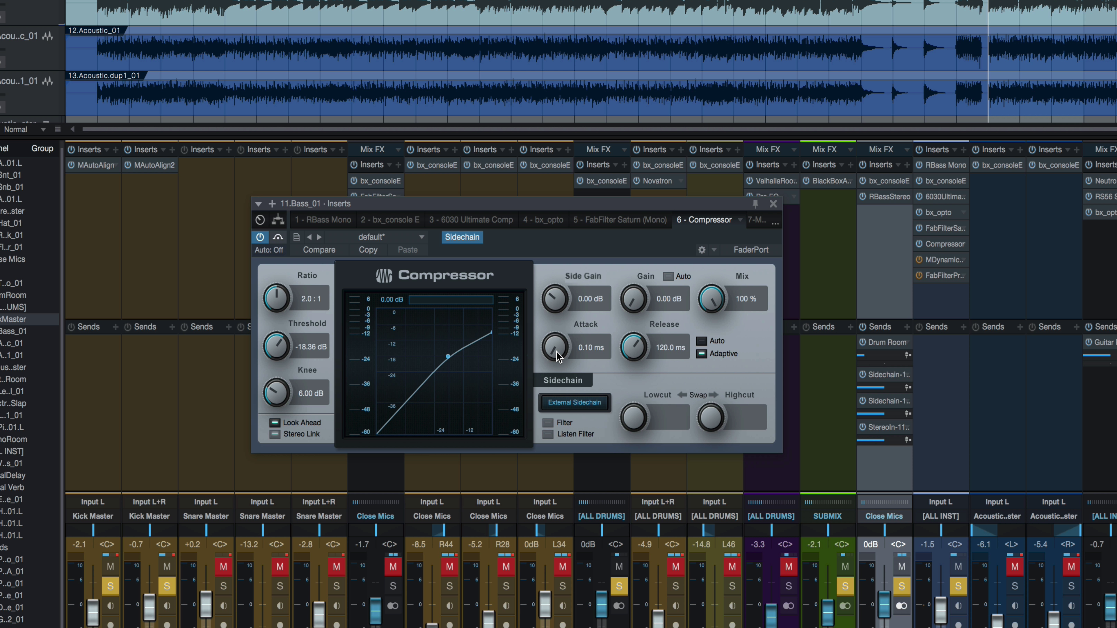
{"action": "mouse_move", "coordinate": [632, 347]}
{"action": "left_mouse_down"}
{"action": "mouse_move", "coordinate": [629, 395]}
{"action": "mouse_move", "coordinate": [635, 352]}
{"action": "left_mouse_up"}
{"action": "left_click_drag", "start_coordinate": [283, 309], "coordinate": [282, 301]}
{"action": "left_click_drag", "start_coordinate": [275, 347], "coordinate": [275, 357]}
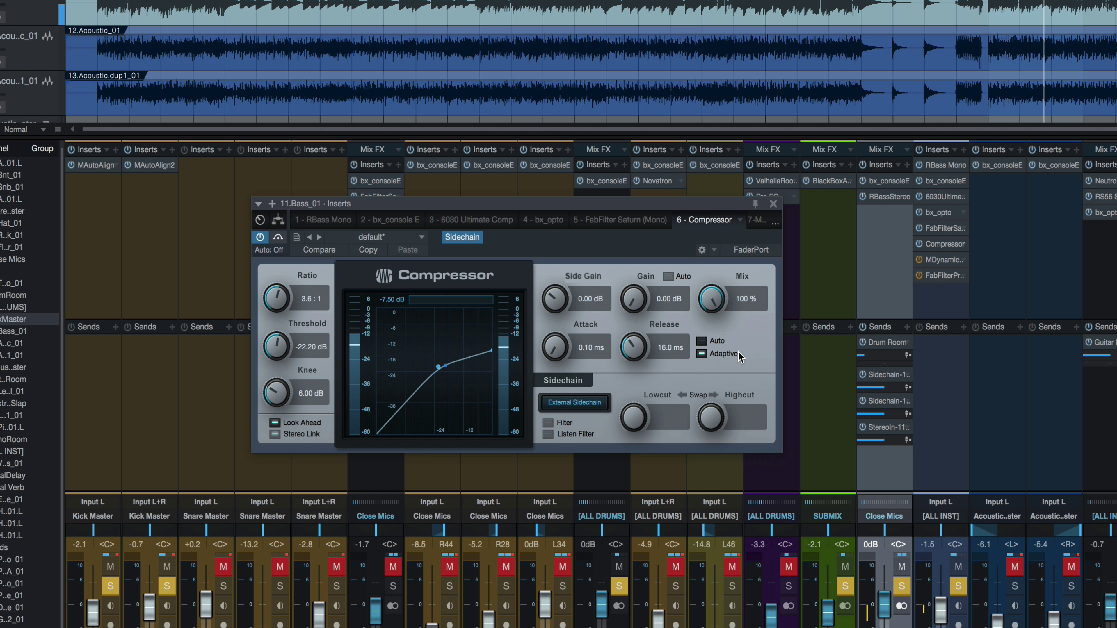
{"action": "key", "text": "space"}
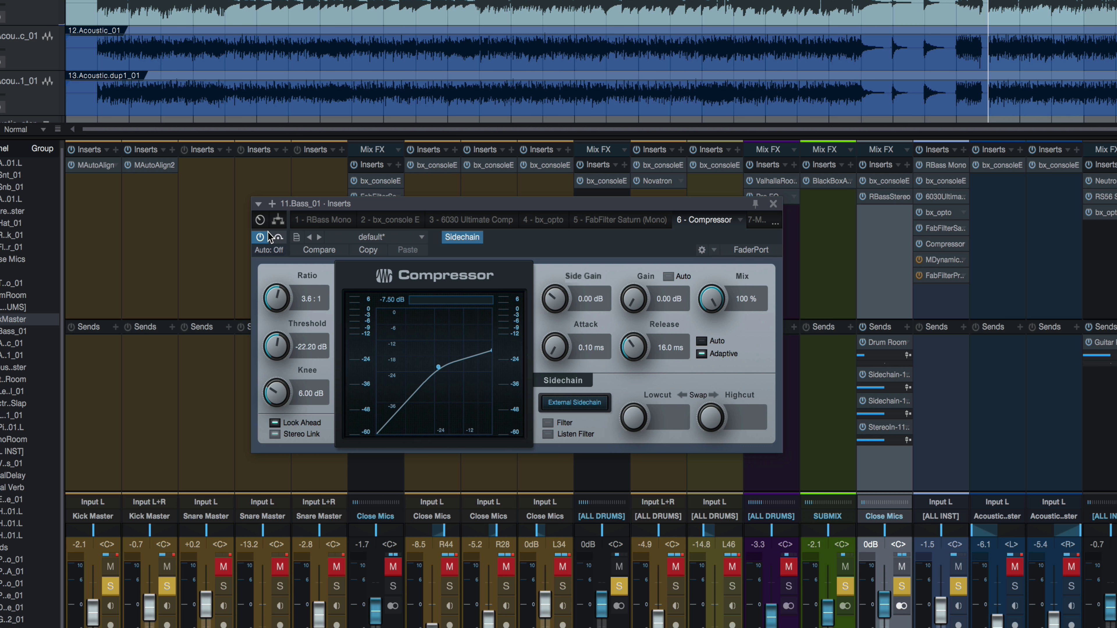
Compare the bass with and without the Compressor during playback, leaving it bypassed.
{"action": "left_click", "coordinate": [279, 238]}
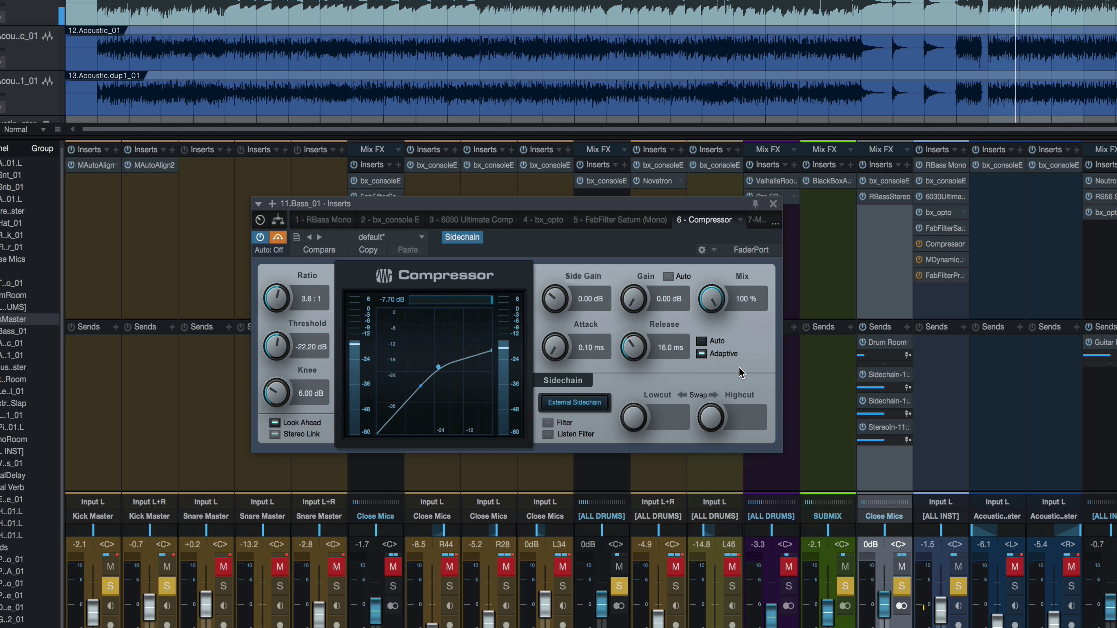
{"action": "key", "text": "space"}
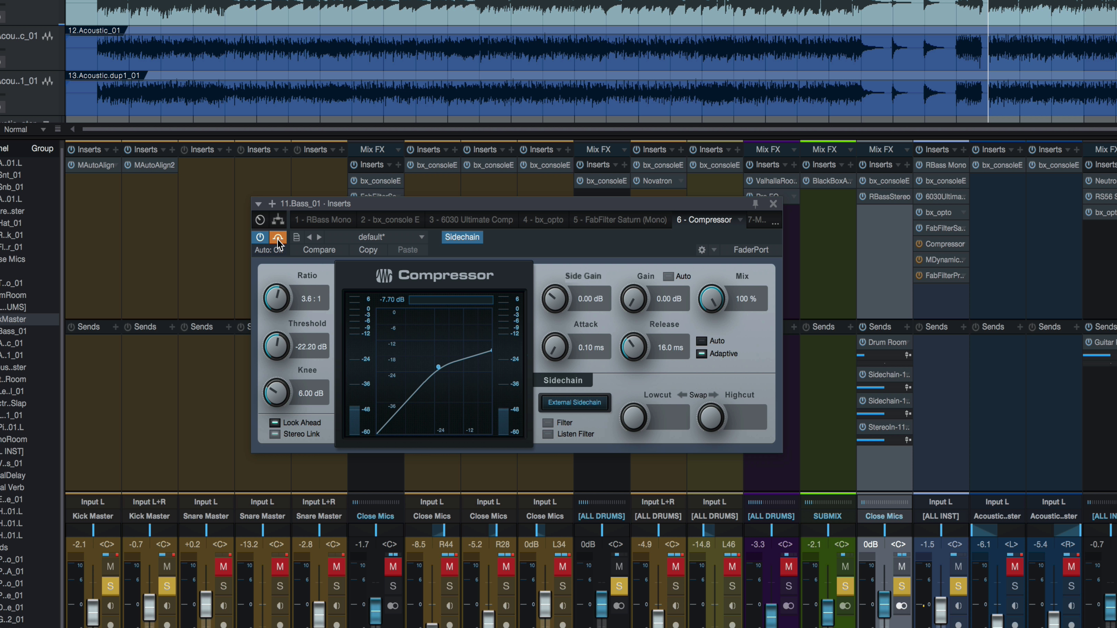
{"action": "left_click", "coordinate": [278, 238]}
{"action": "key", "text": "space"}
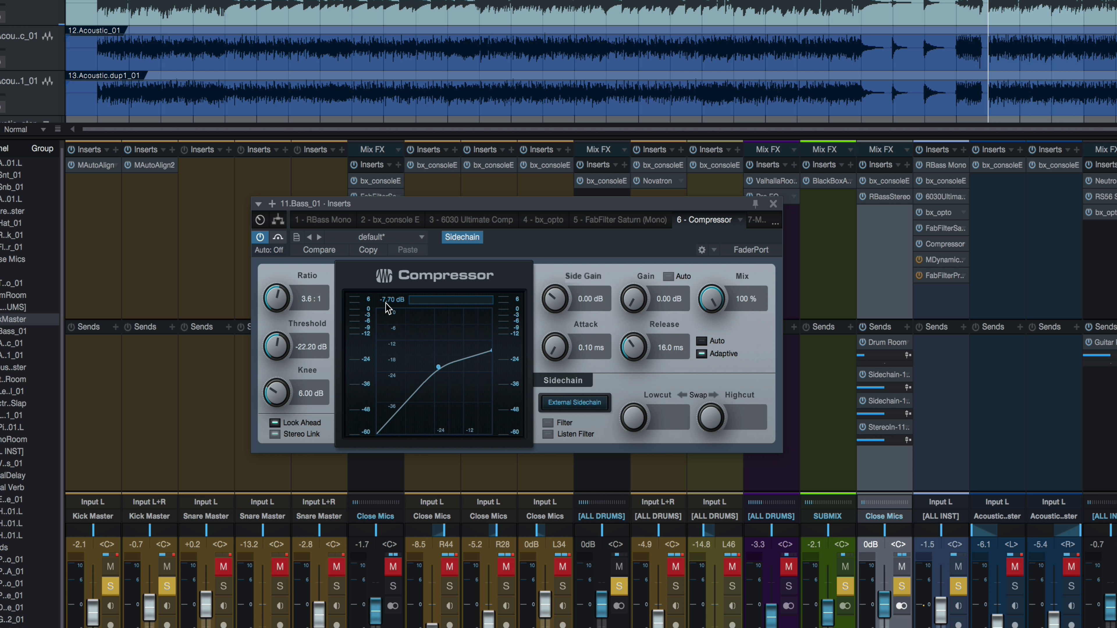
{"action": "left_click", "coordinate": [278, 238]}
In MDynamicEq, add band 1 near 63 Hz with a -24 dB dynamic cut and open its settings.
{"action": "left_click", "coordinate": [758, 222]}
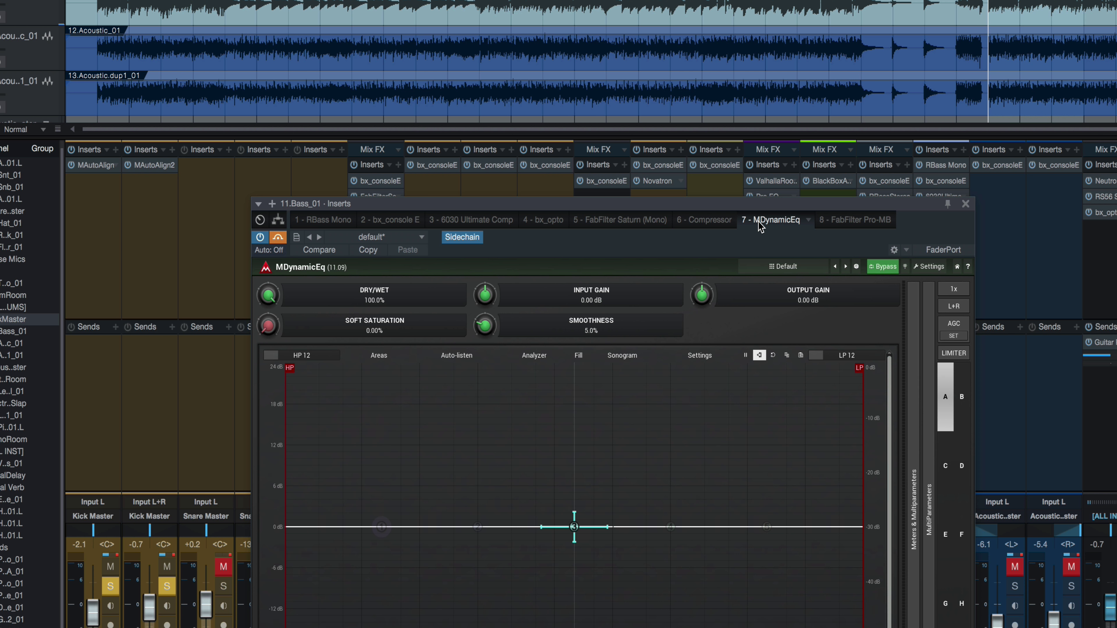
{"action": "left_click_drag", "start_coordinate": [597, 206], "coordinate": [654, 78]}
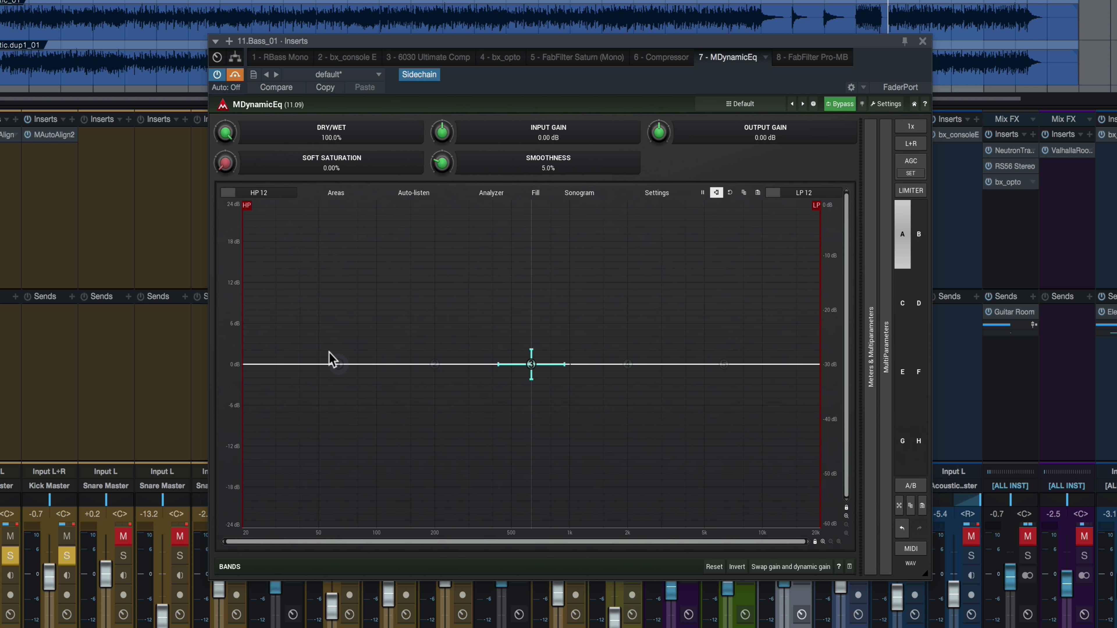
{"action": "left_click", "coordinate": [339, 364]}
{"action": "left_click_drag", "start_coordinate": [342, 378], "coordinate": [339, 395]}
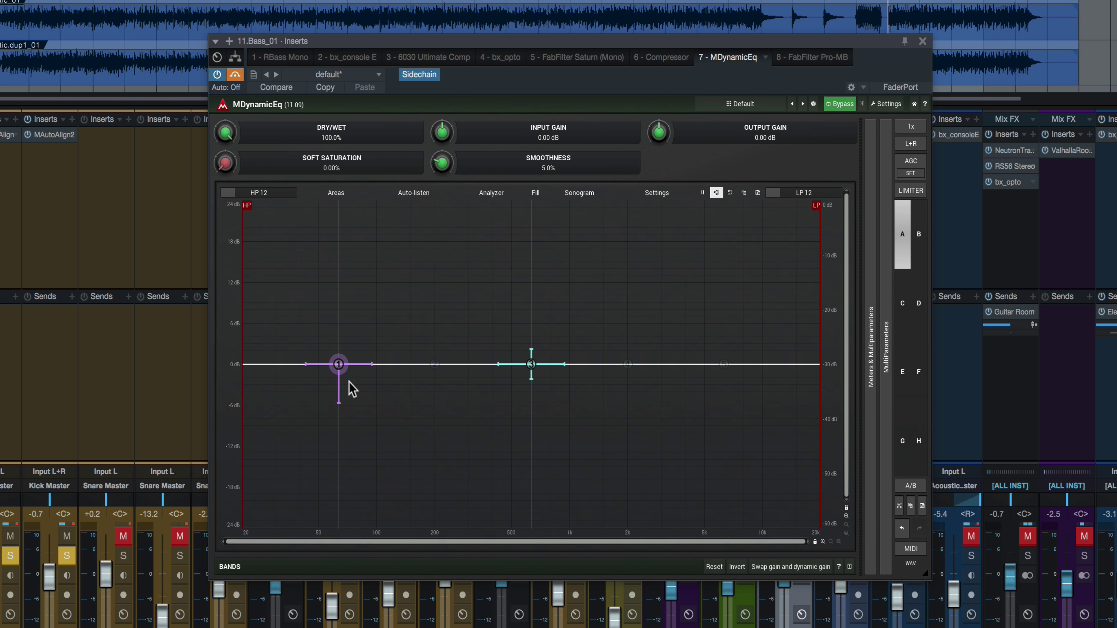
{"action": "double_click", "coordinate": [339, 364]}
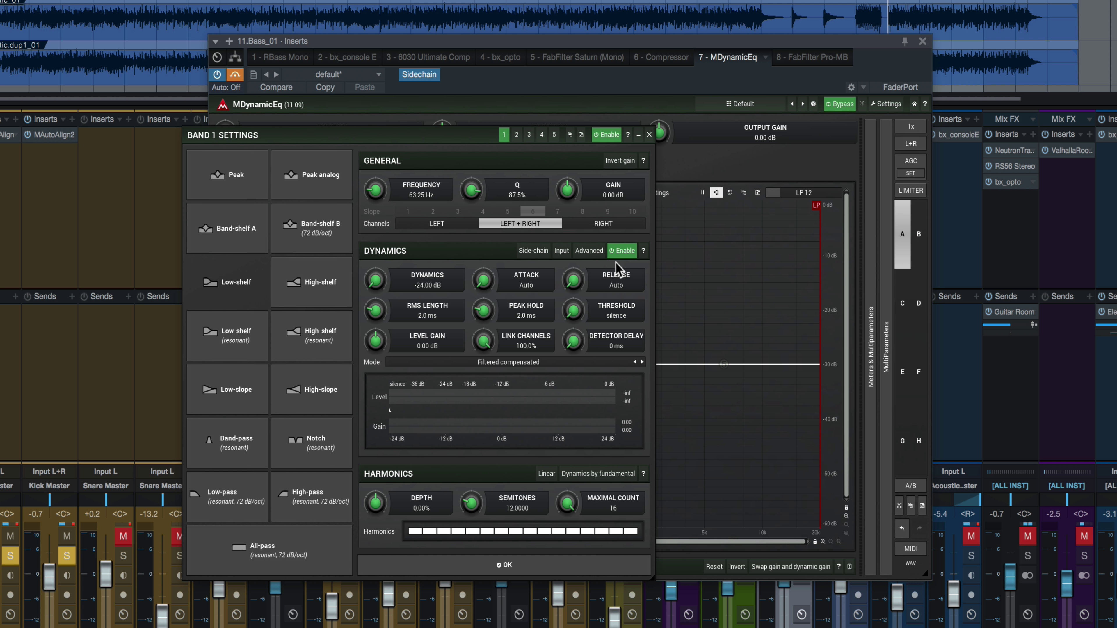
Set band 1 to Side-chain dynamics with 0.001 ms attack and 16 ms release, then close its settings.
{"action": "left_click", "coordinate": [533, 251]}
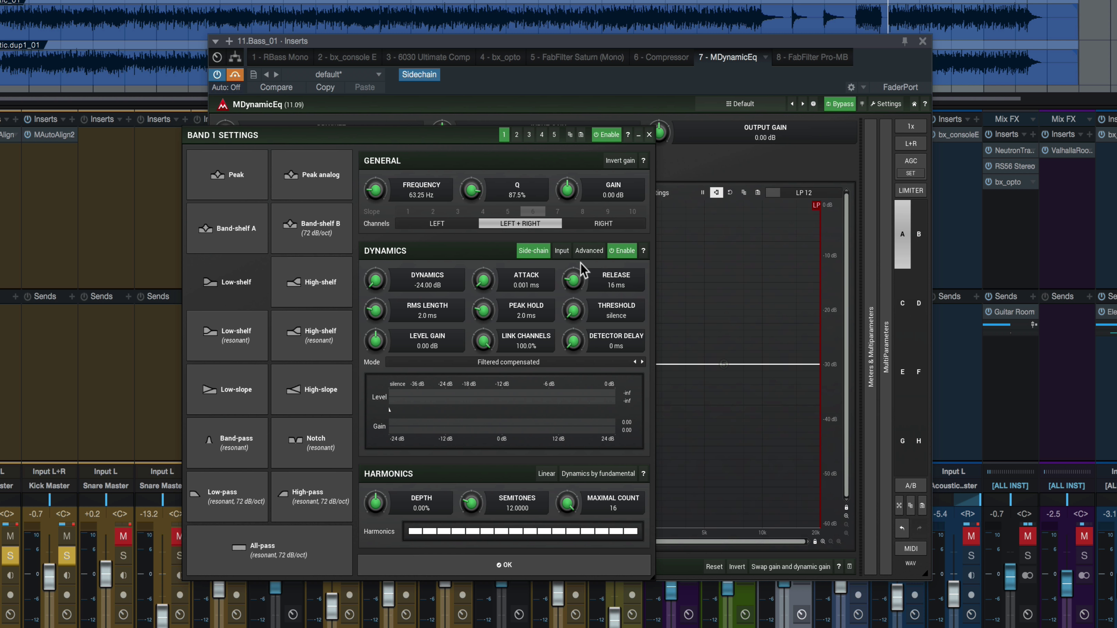
{"action": "left_click", "coordinate": [648, 134]}
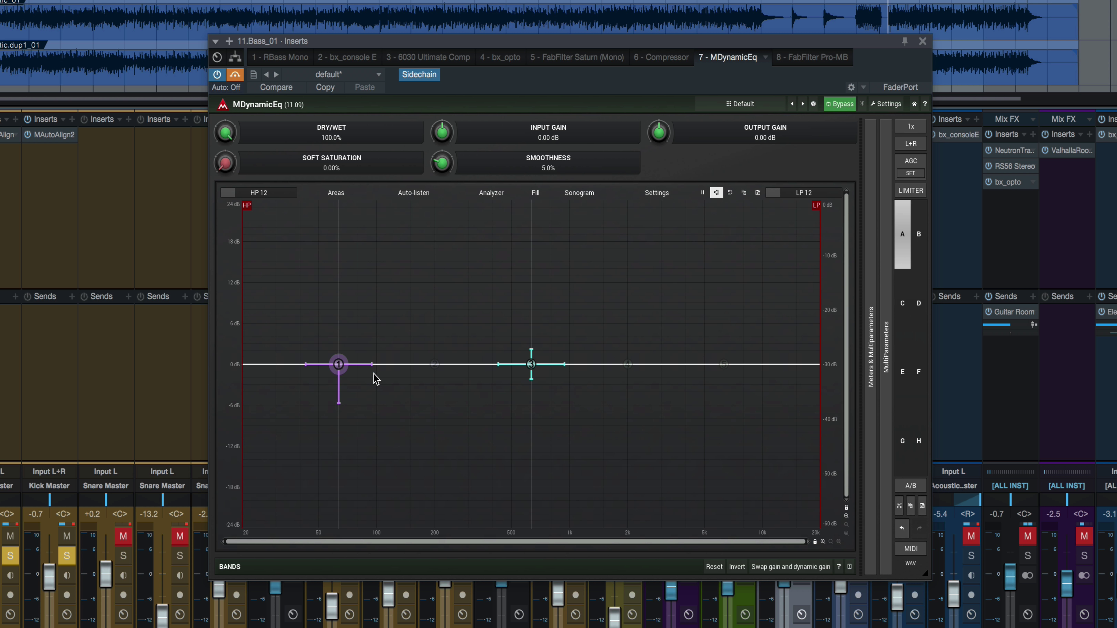
Un-bypass MDynamicEq, widen band 1 to Q 74.5%, and move it up to about 86 Hz.
{"action": "left_click", "coordinate": [235, 75]}
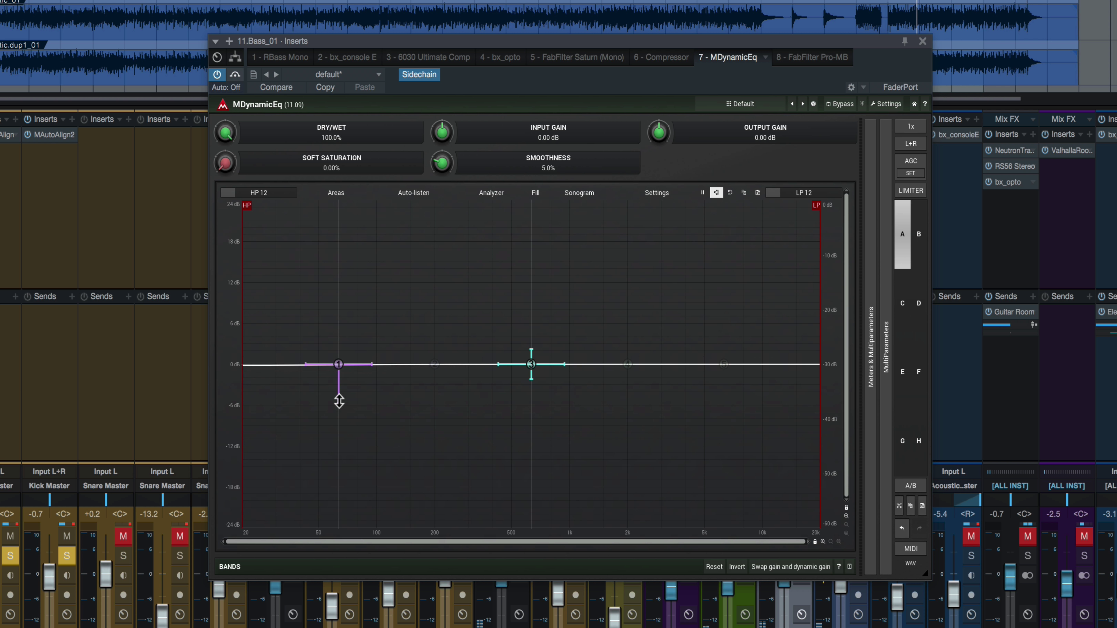
{"action": "mouse_move", "coordinate": [339, 402]}
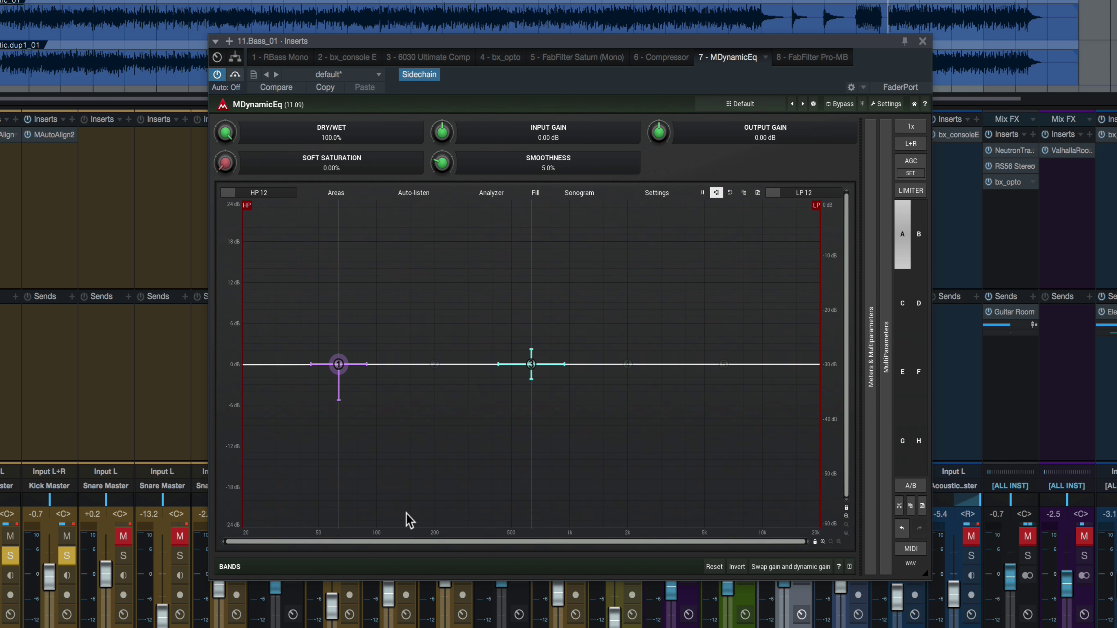
{"action": "left_click_drag", "start_coordinate": [365, 363], "coordinate": [358, 364]}
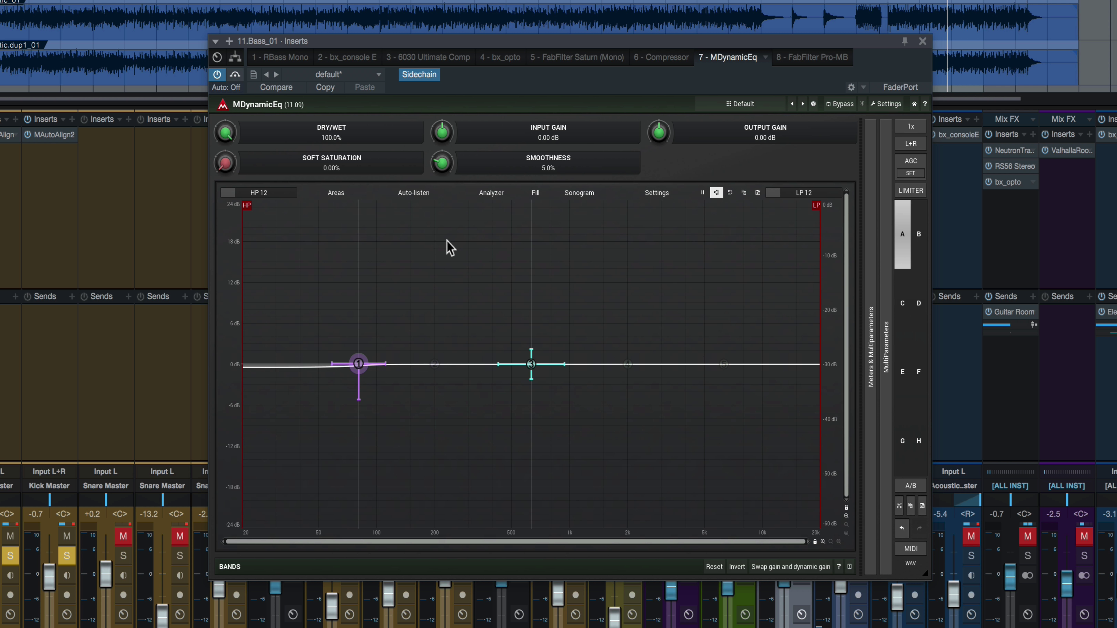
{"action": "left_click", "coordinate": [238, 75]}
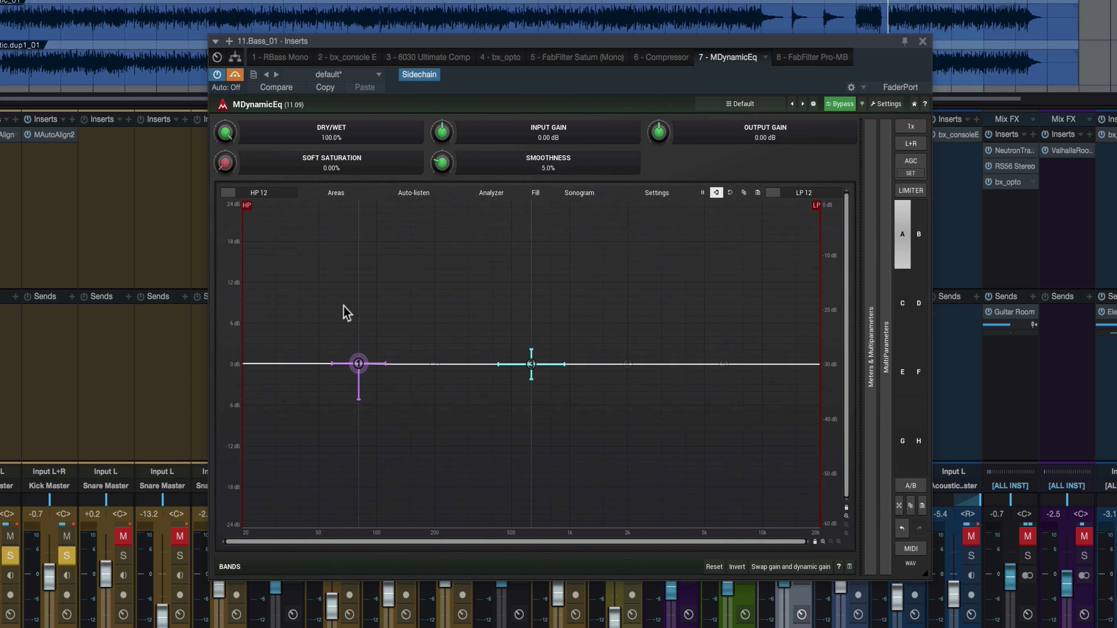
{"action": "left_click", "coordinate": [234, 75]}
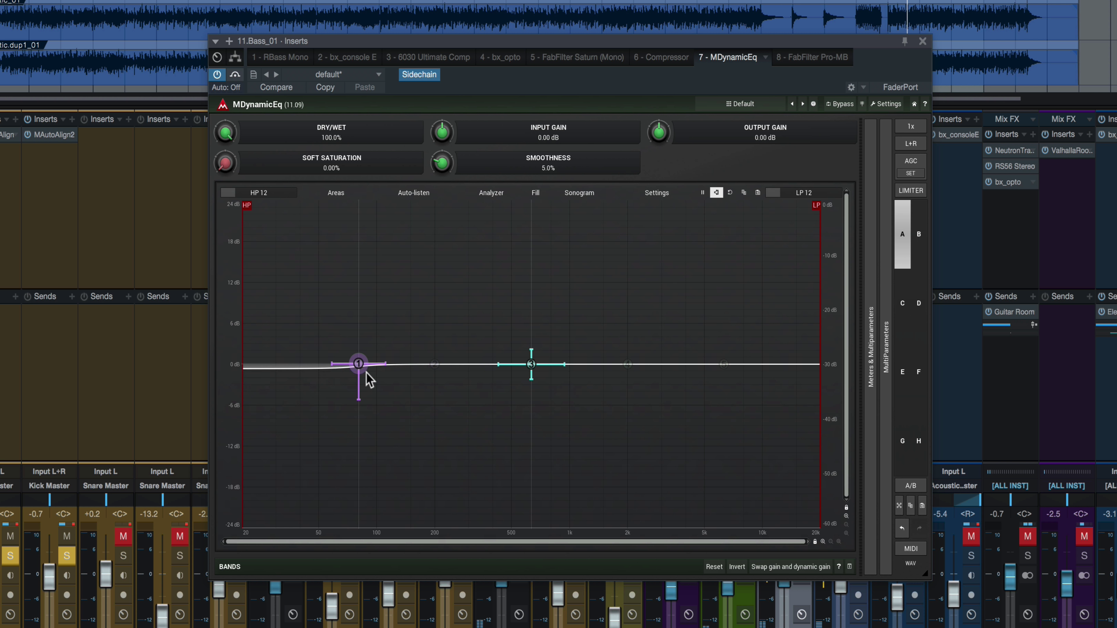
{"action": "left_click_drag", "start_coordinate": [361, 365], "coordinate": [367, 360]}
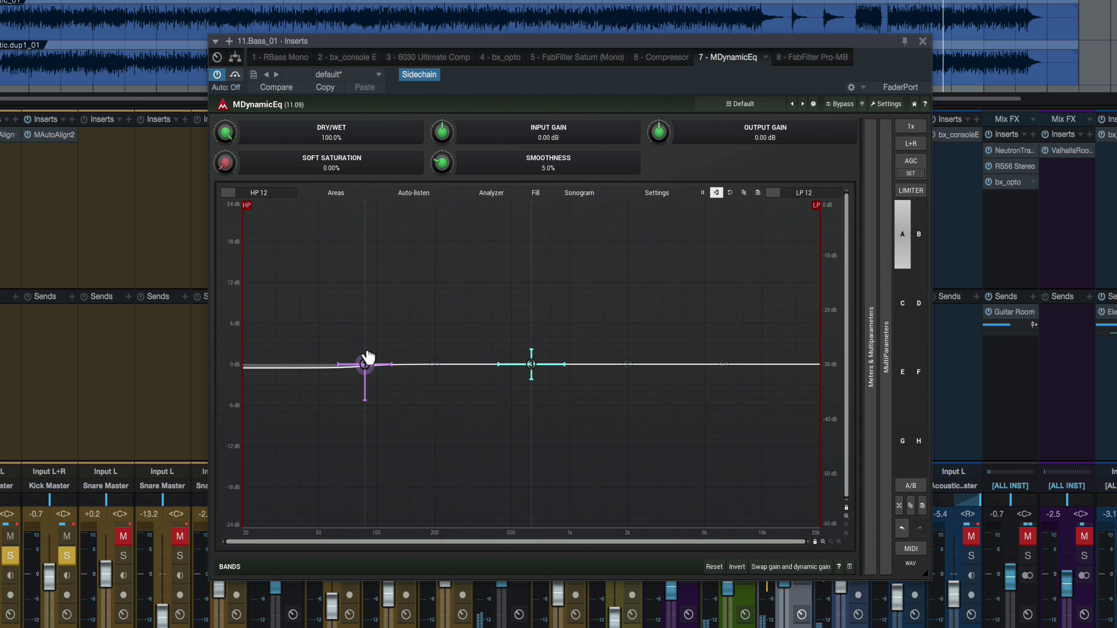
{"action": "key", "text": "space"}
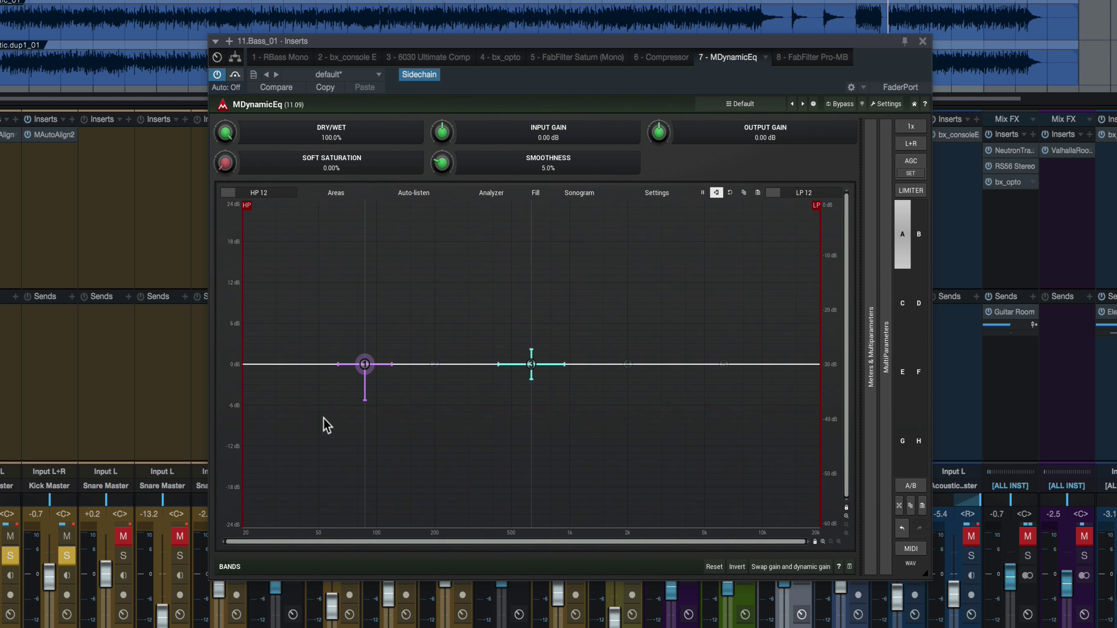
Bypass MDynamicEq, switch to Pro-MB, and add a low compression band crossing over near 124 Hz.
{"action": "left_click", "coordinate": [237, 75]}
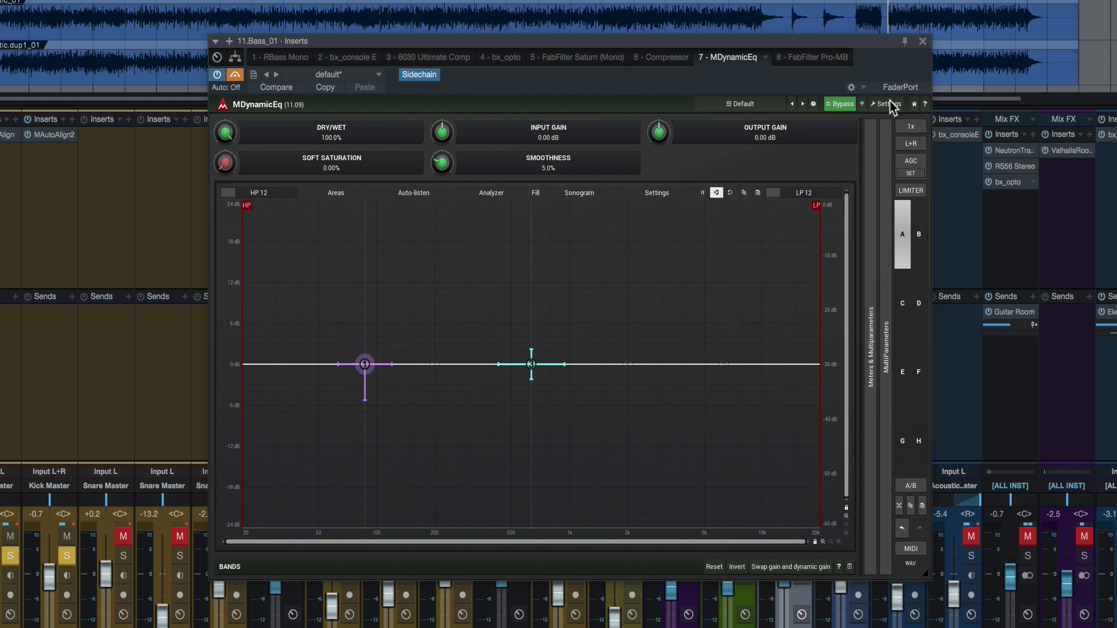
{"action": "left_click", "coordinate": [812, 58]}
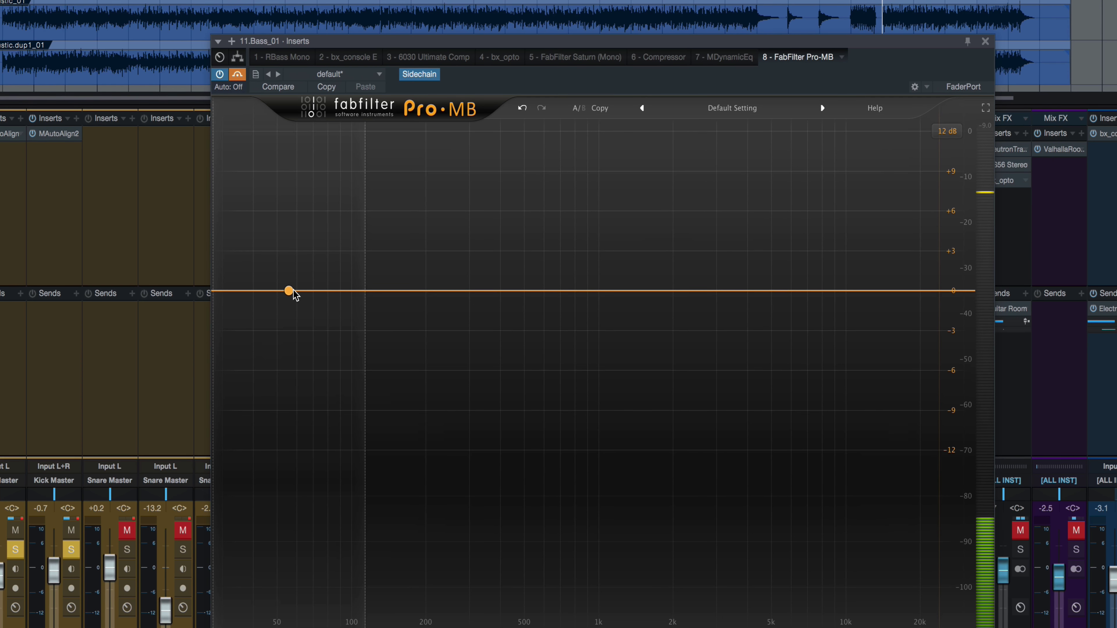
{"action": "left_click", "coordinate": [289, 291]}
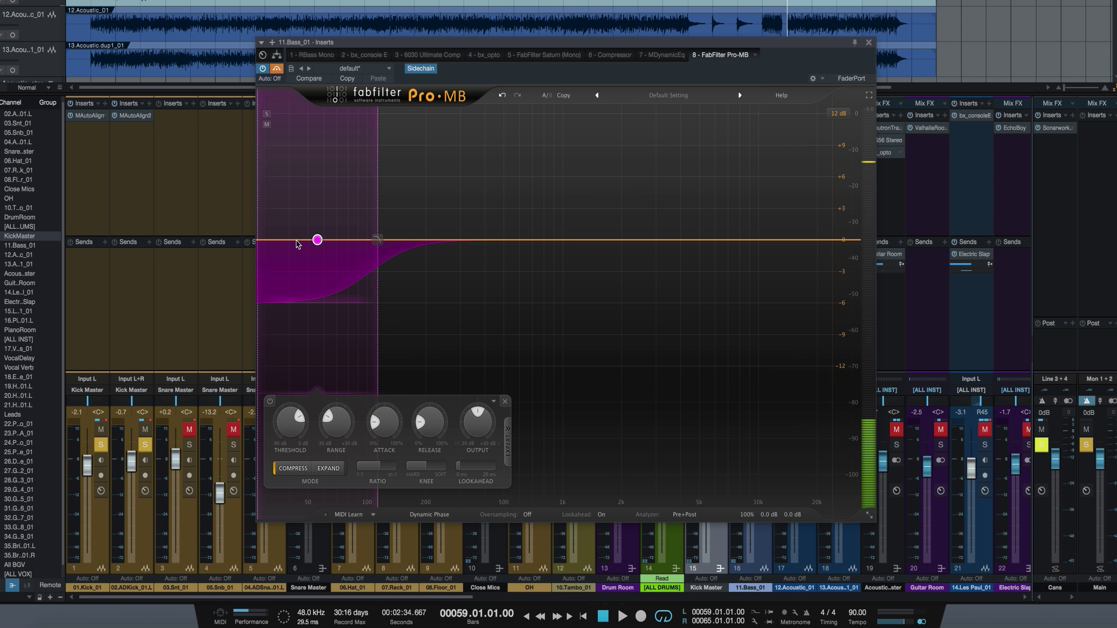
{"action": "mouse_move", "coordinate": [379, 240]}
{"action": "left_mouse_down"}
{"action": "mouse_move", "coordinate": [395, 239]}
{"action": "mouse_move", "coordinate": [375, 240]}
{"action": "left_mouse_up"}
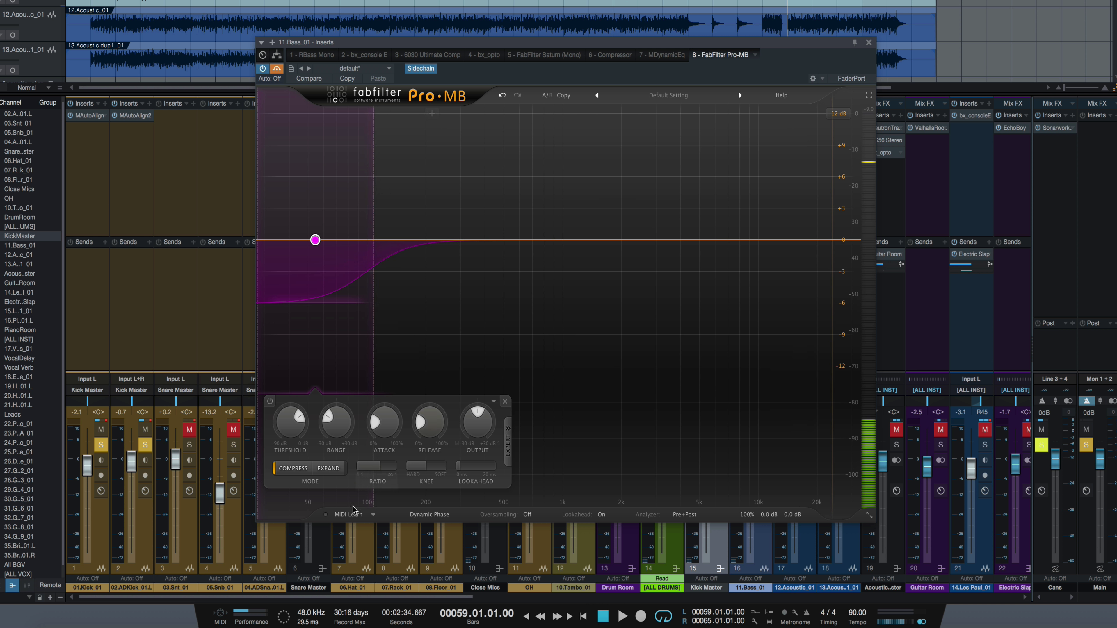
Key Pro-MB's low band from the Ext side chain and take the plugin out of bypass.
{"action": "left_click", "coordinate": [508, 440]}
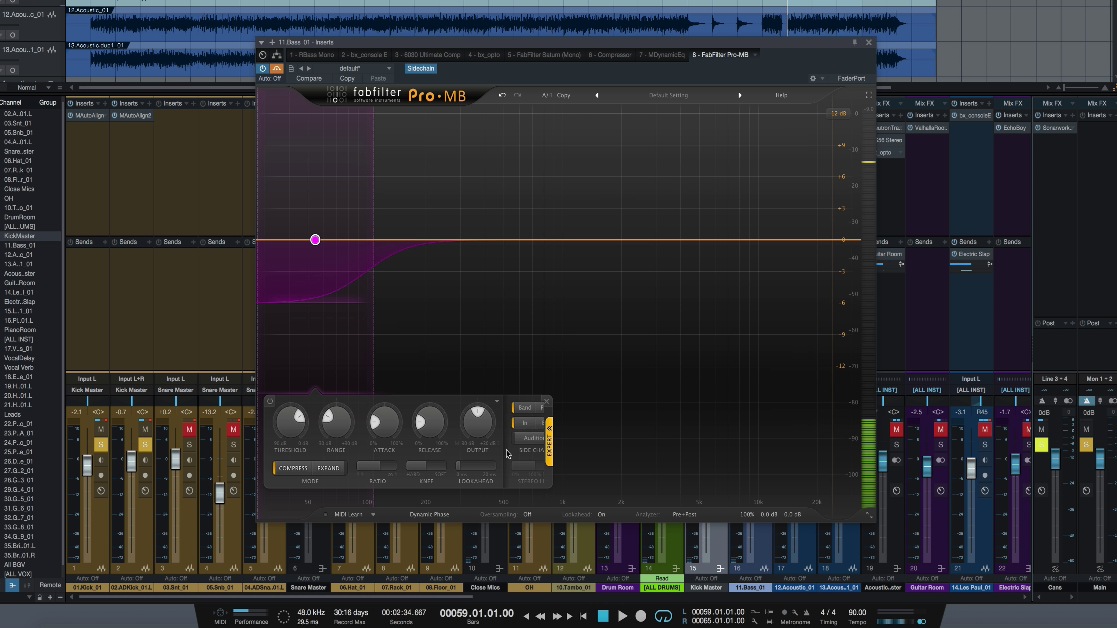
{"action": "left_click", "coordinate": [545, 423]}
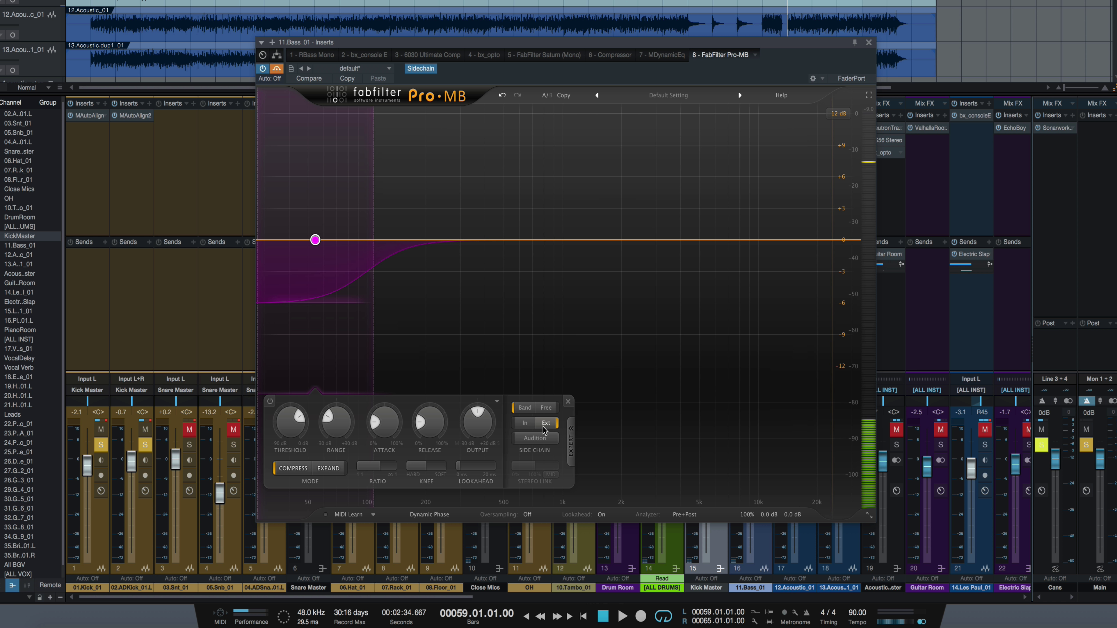
{"action": "left_click", "coordinate": [276, 69]}
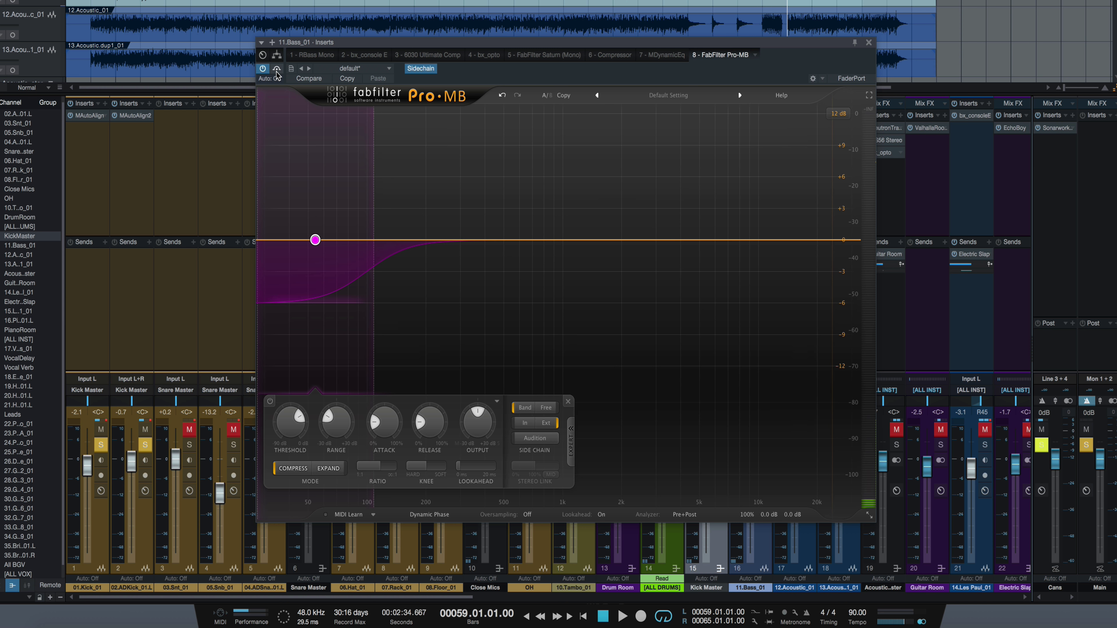
Adjust the low band's range, lower its threshold to about -28.29 dB, and raise the crossover to 167 Hz.
{"action": "left_click_drag", "start_coordinate": [340, 424], "coordinate": [382, 435]}
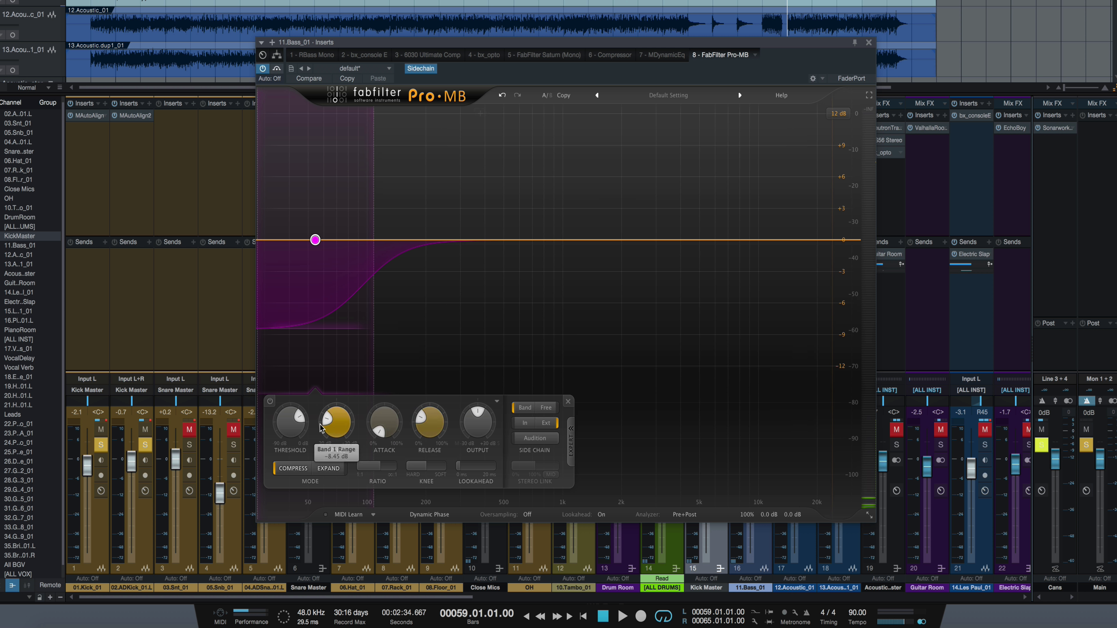
{"action": "key", "text": "space"}
{"action": "left_click_drag", "start_coordinate": [288, 426], "coordinate": [283, 441]}
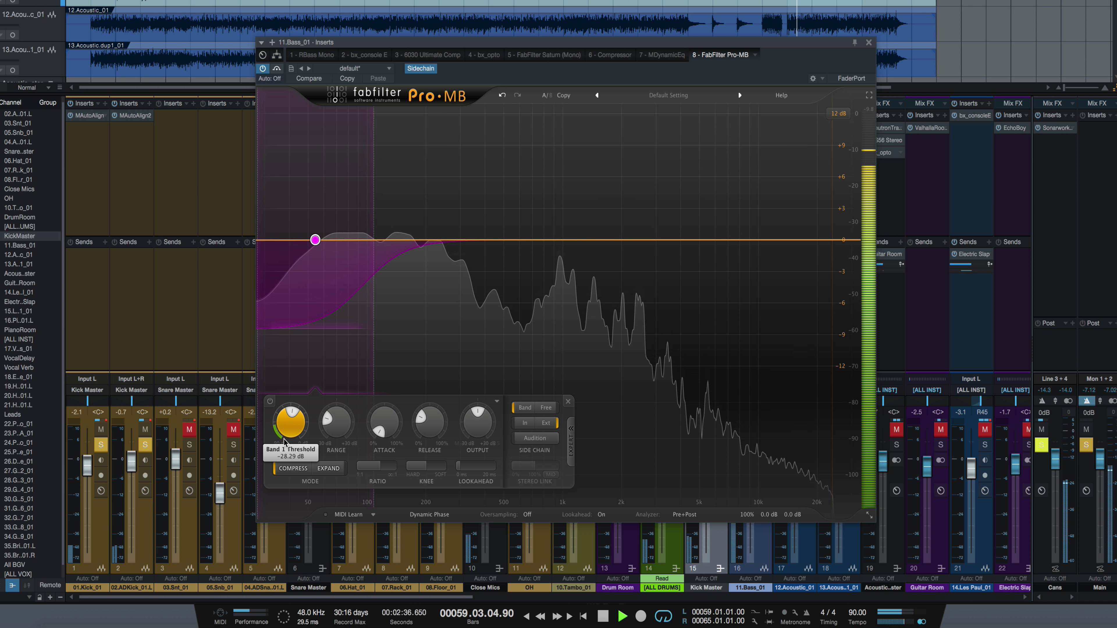
{"action": "left_click_drag", "start_coordinate": [374, 254], "coordinate": [412, 241]}
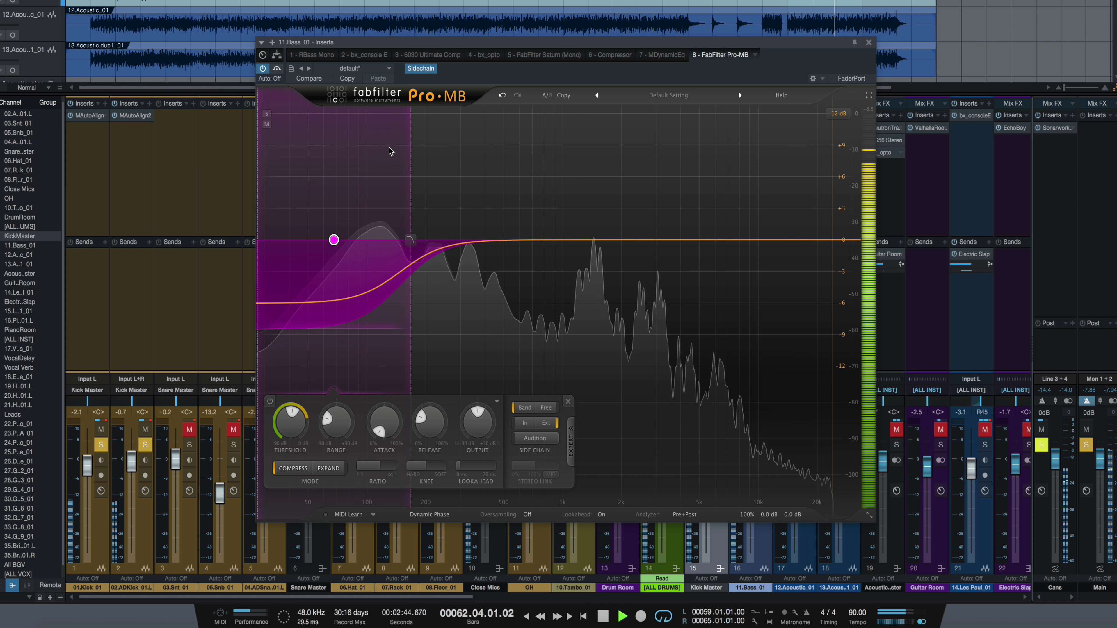
Re-enable Pro-MB on 11.Bass_01 and play the song to hear the kick ducking the bass.
{"action": "key", "text": "space"}
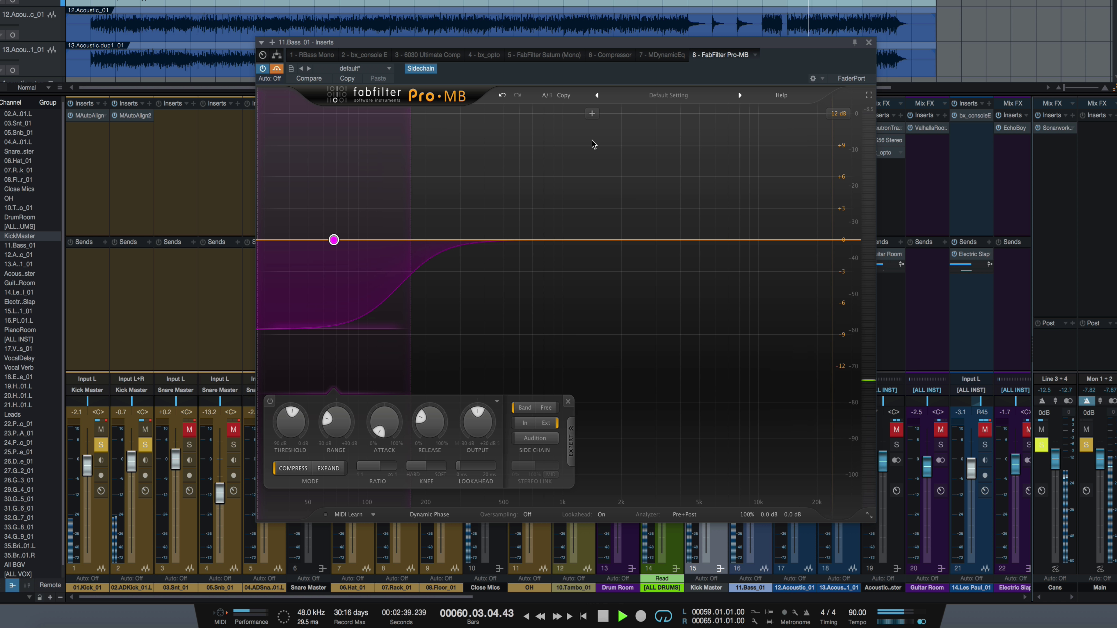
{"action": "key", "text": "space"}
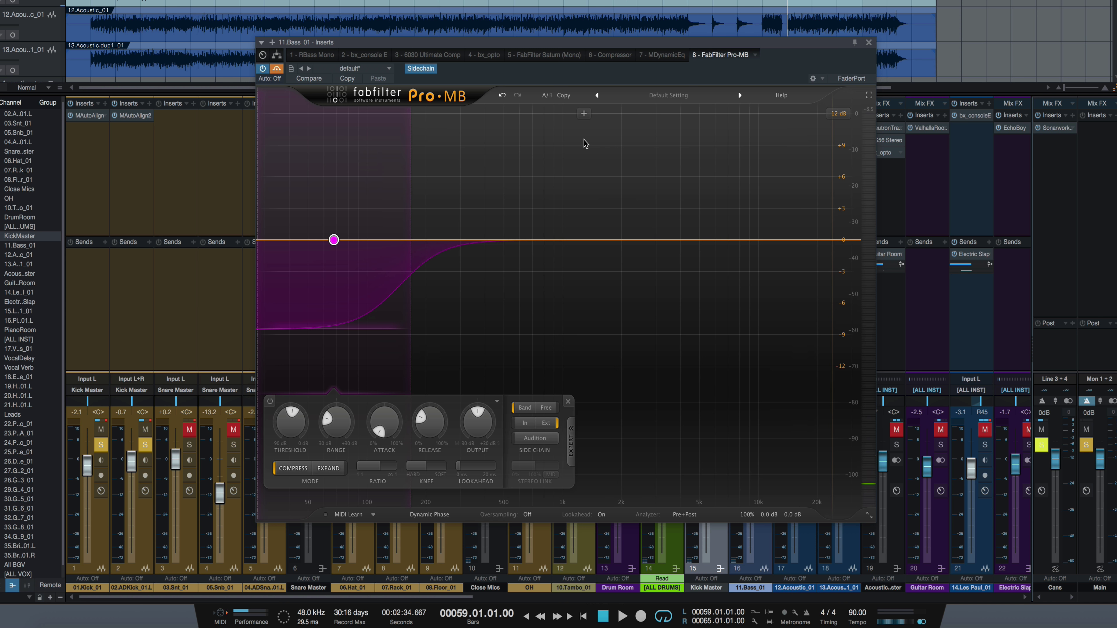
{"action": "left_click", "coordinate": [276, 68]}
{"action": "key", "text": "space"}
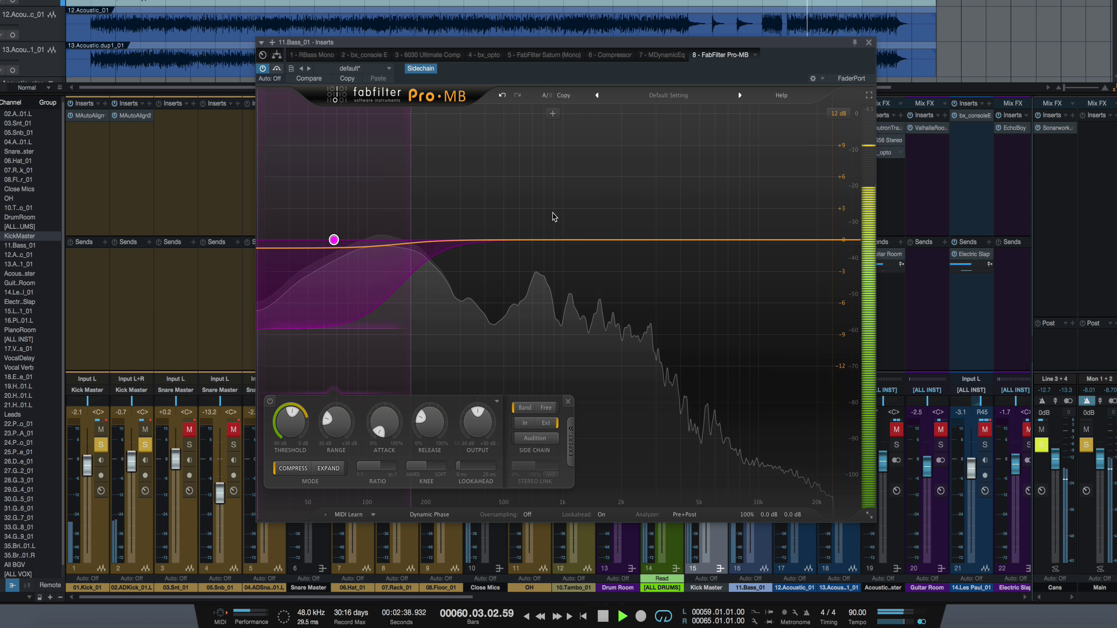
{"action": "key", "text": "space"}
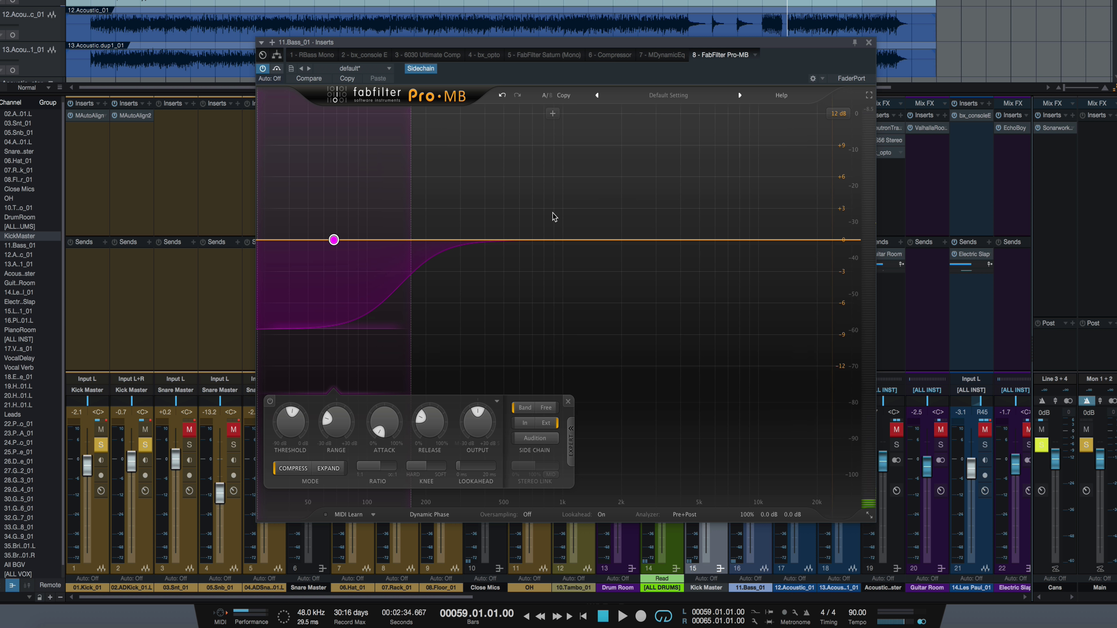
{"action": "left_click", "coordinate": [609, 56]}
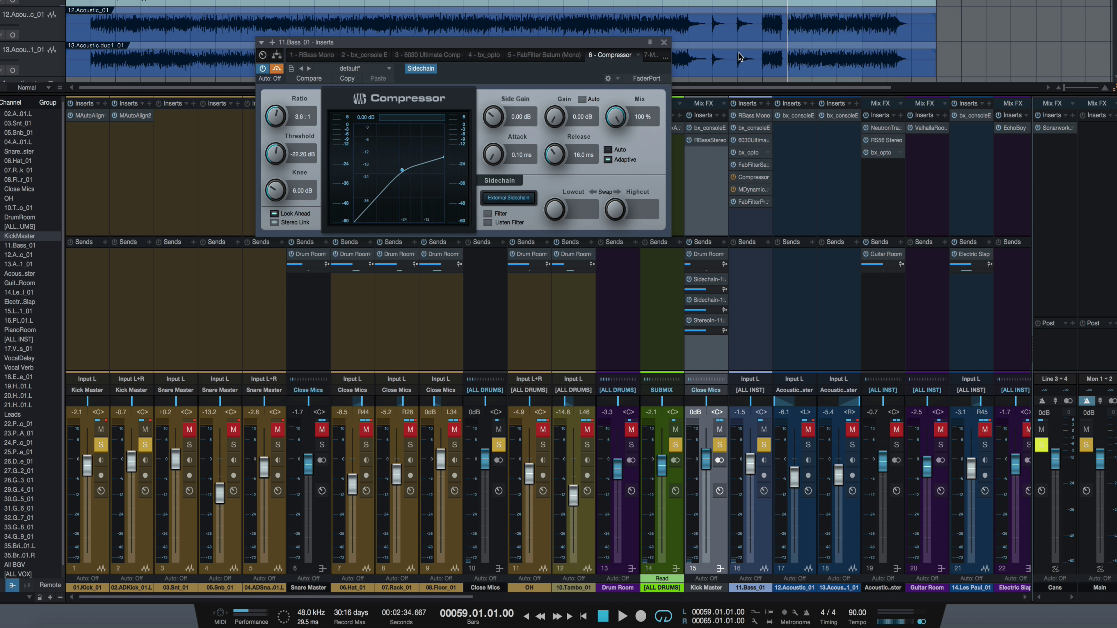
{"action": "left_click", "coordinate": [651, 56]}
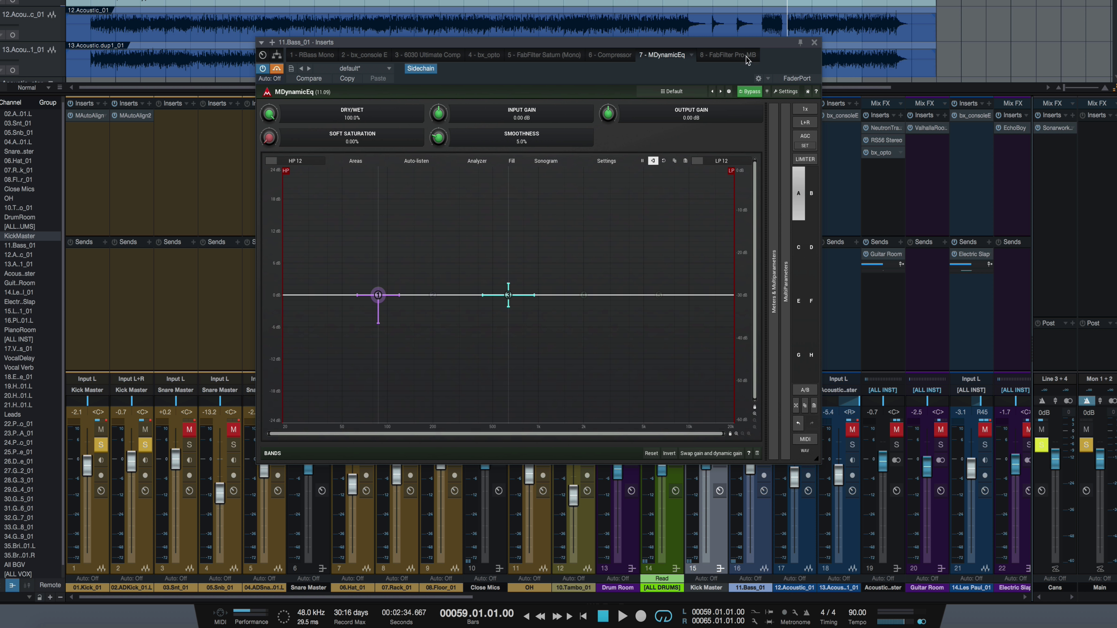
{"action": "left_click", "coordinate": [730, 55]}
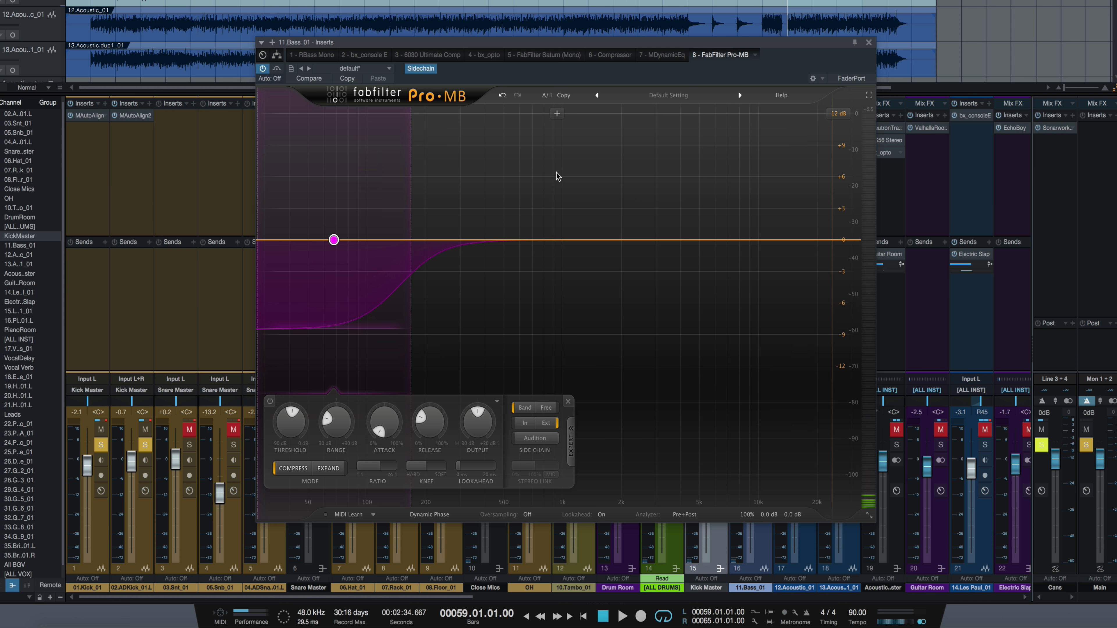